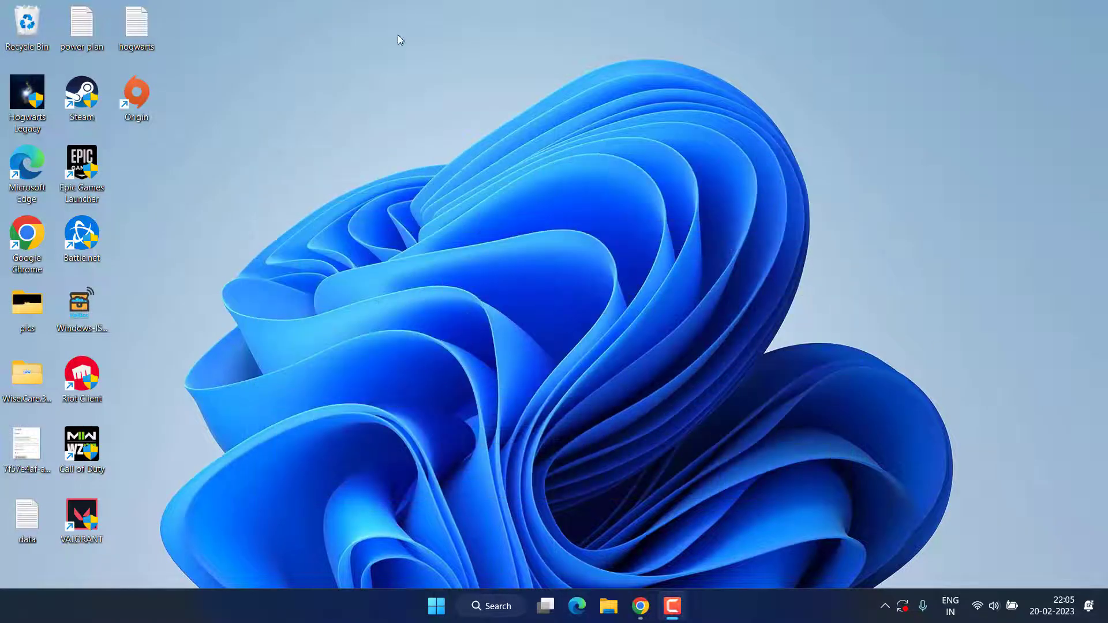
Bring up the Hogwarts Legacy shortcut's properties on the Compatibility settings.
right_click(25, 105)
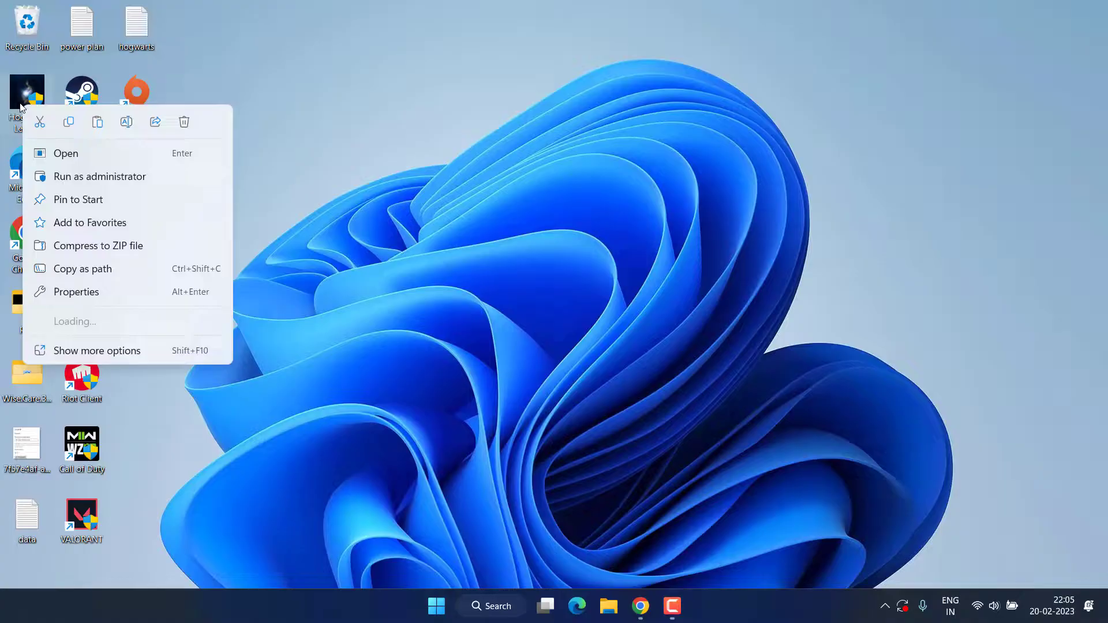
click(92, 295)
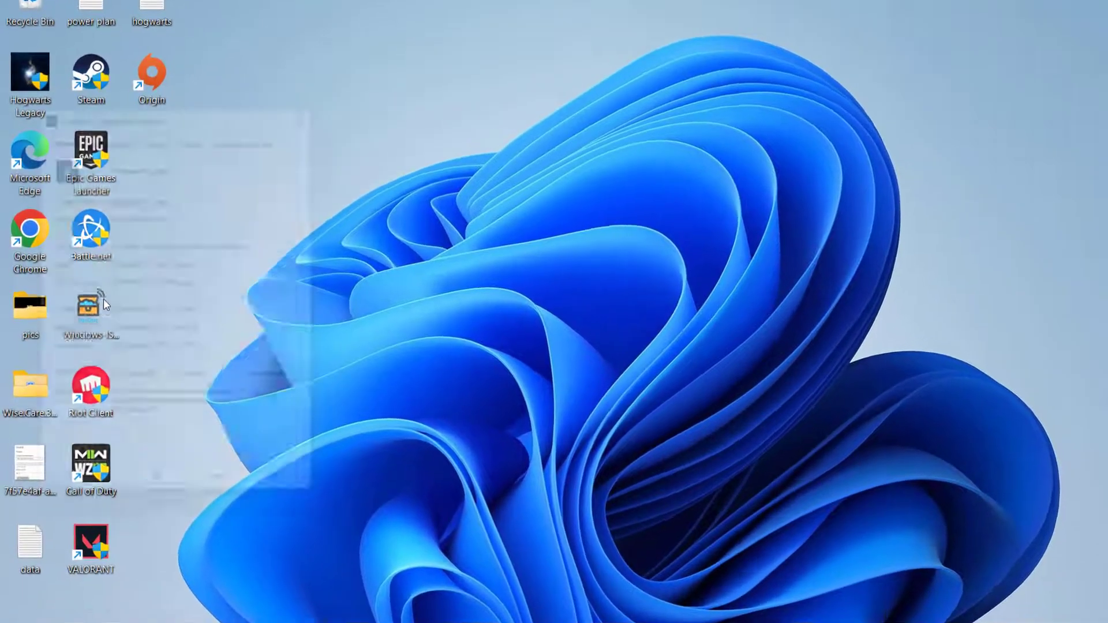
click(134, 96)
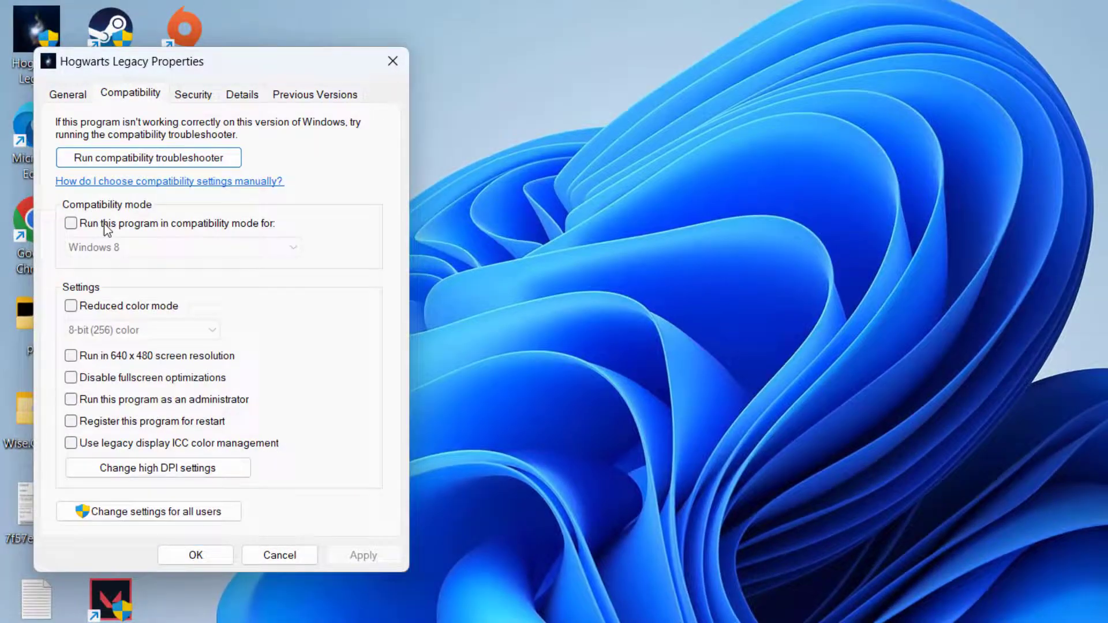
Enable 'Run this program as an administrator', apply it and close the properties.
click(71, 421)
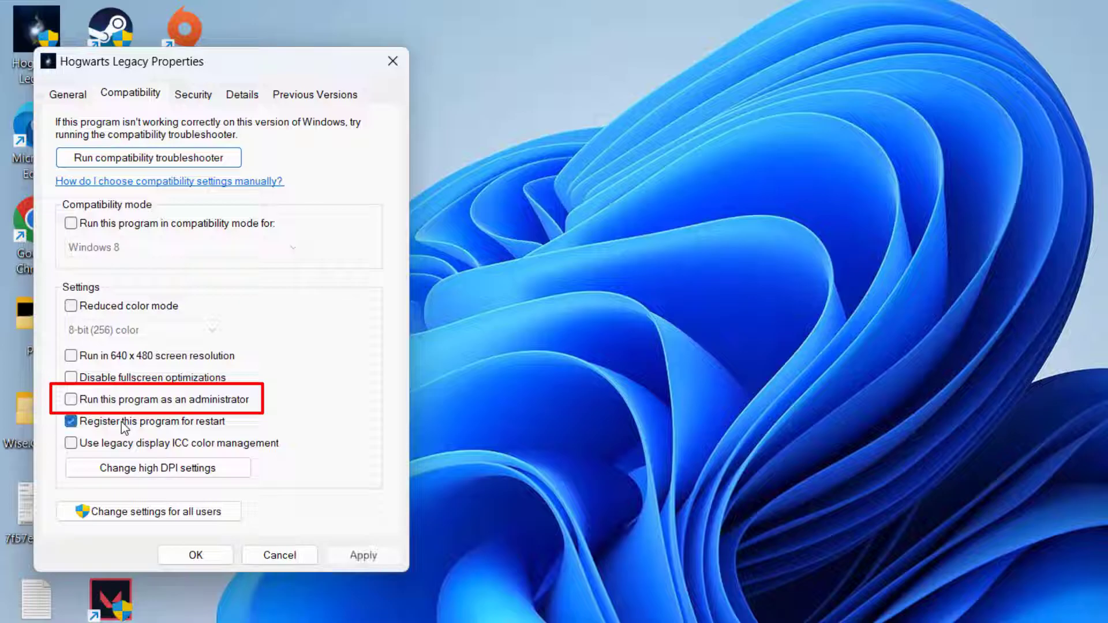
click(161, 403)
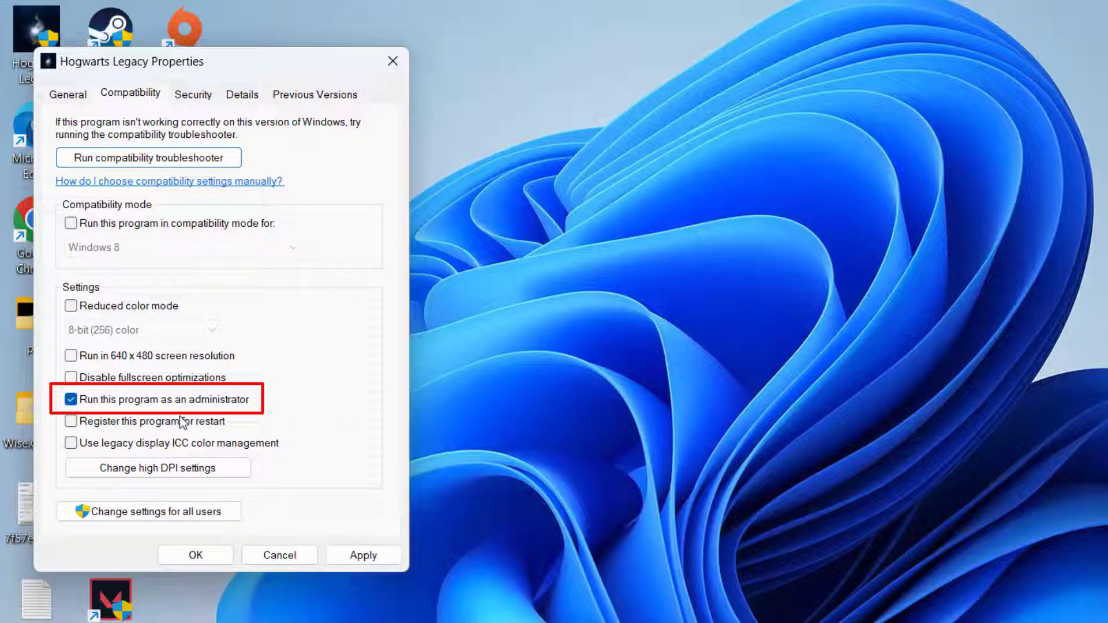
click(363, 555)
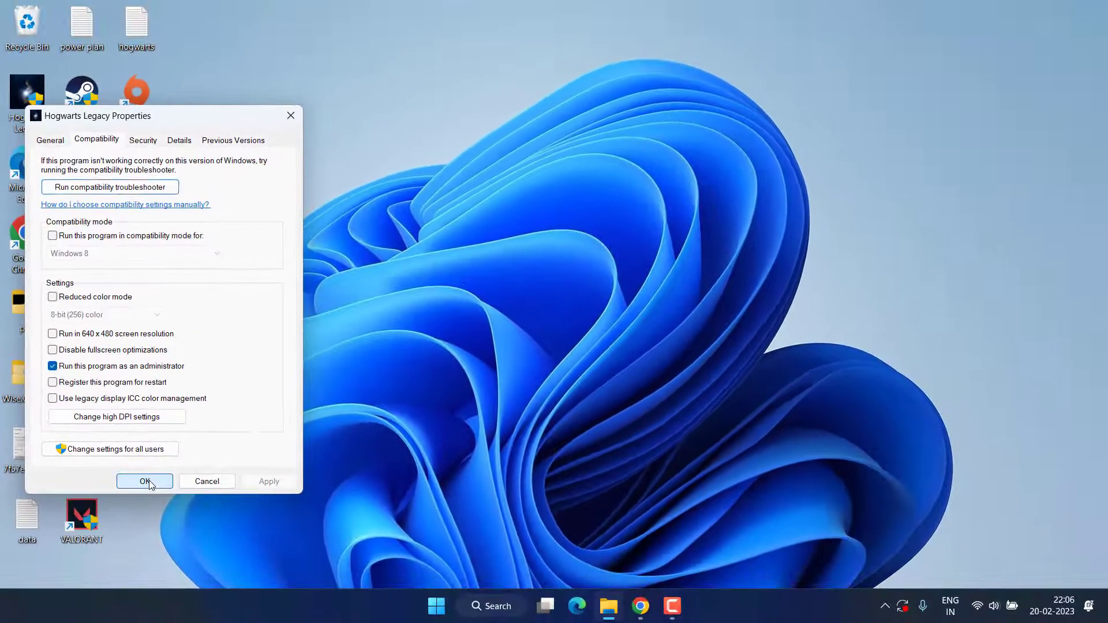
click(146, 481)
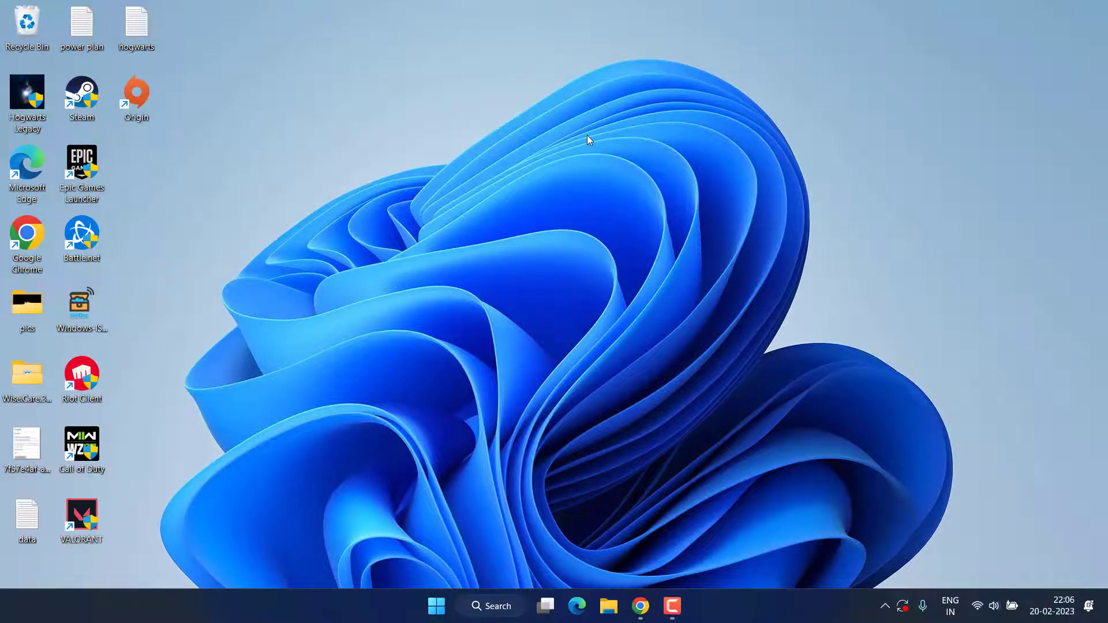
Go to Settings > Apps > Installed apps and start searching for 'microsoft visual'.
key(super+i)
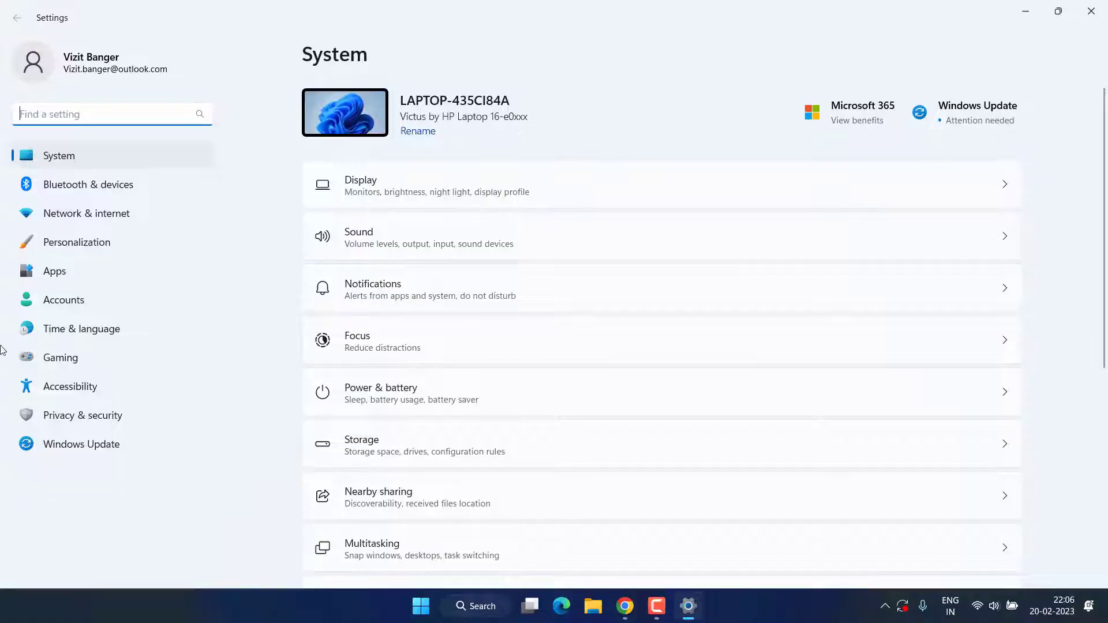
click(54, 271)
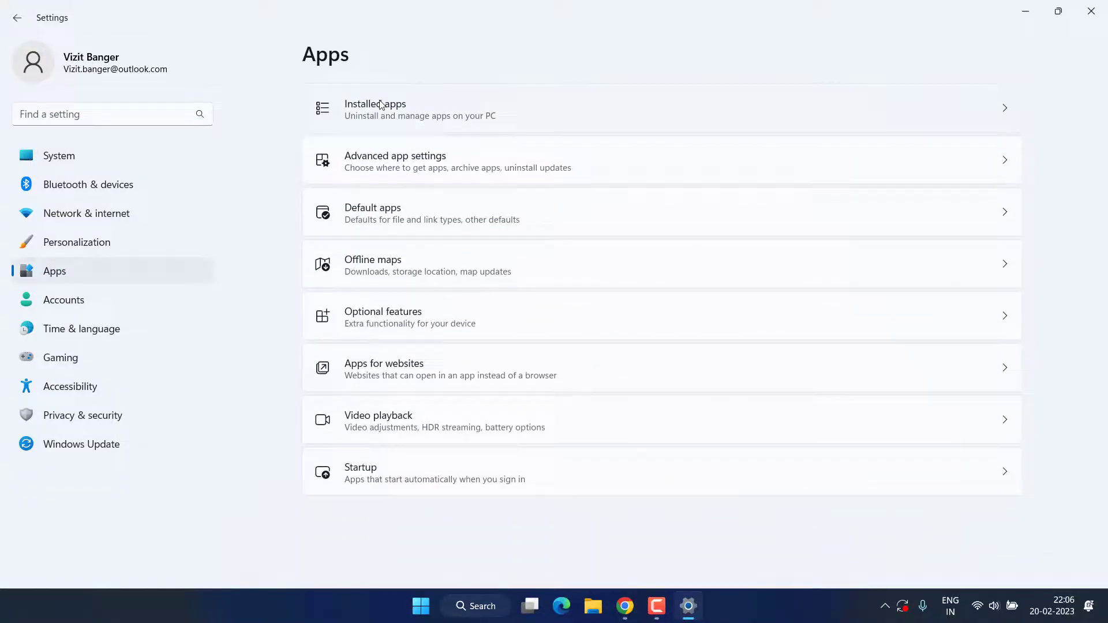
click(409, 110)
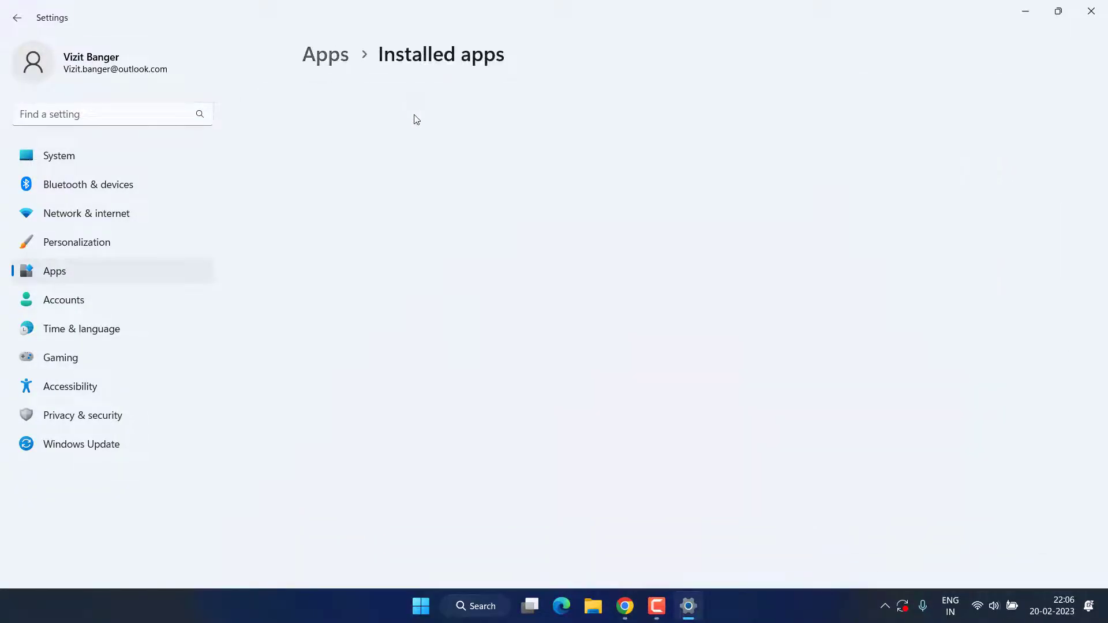
click(356, 92)
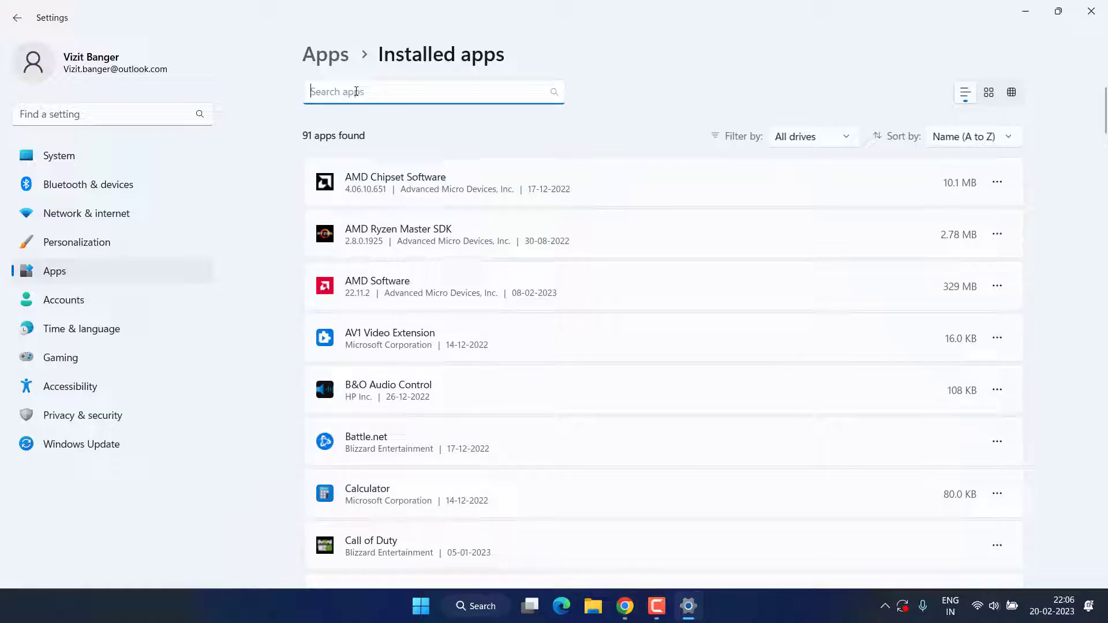
text(microsoft)
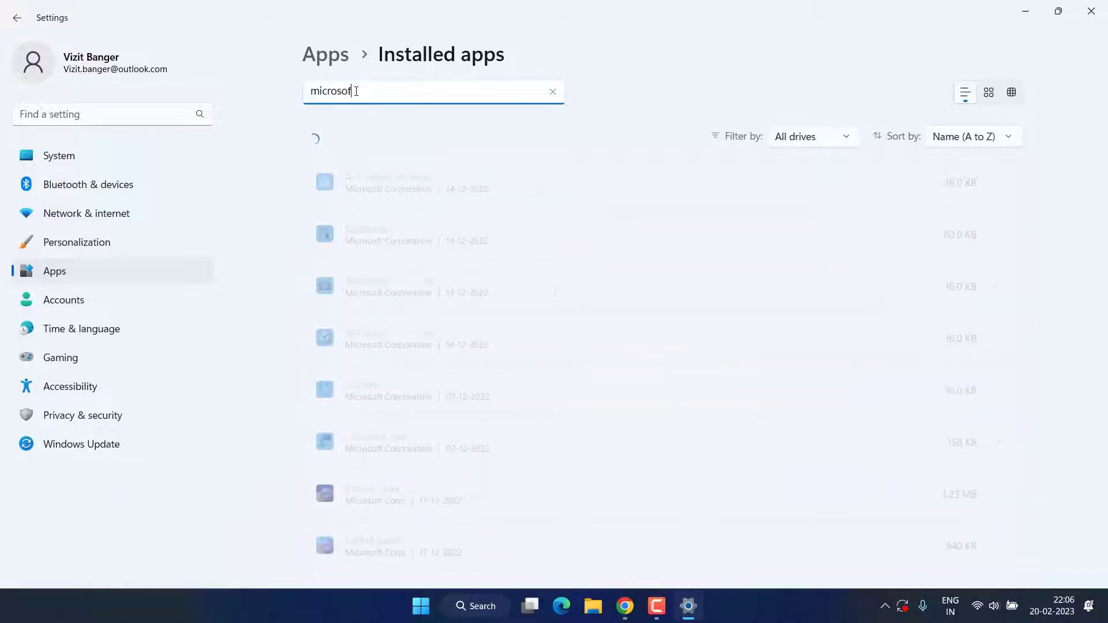
text( visual)
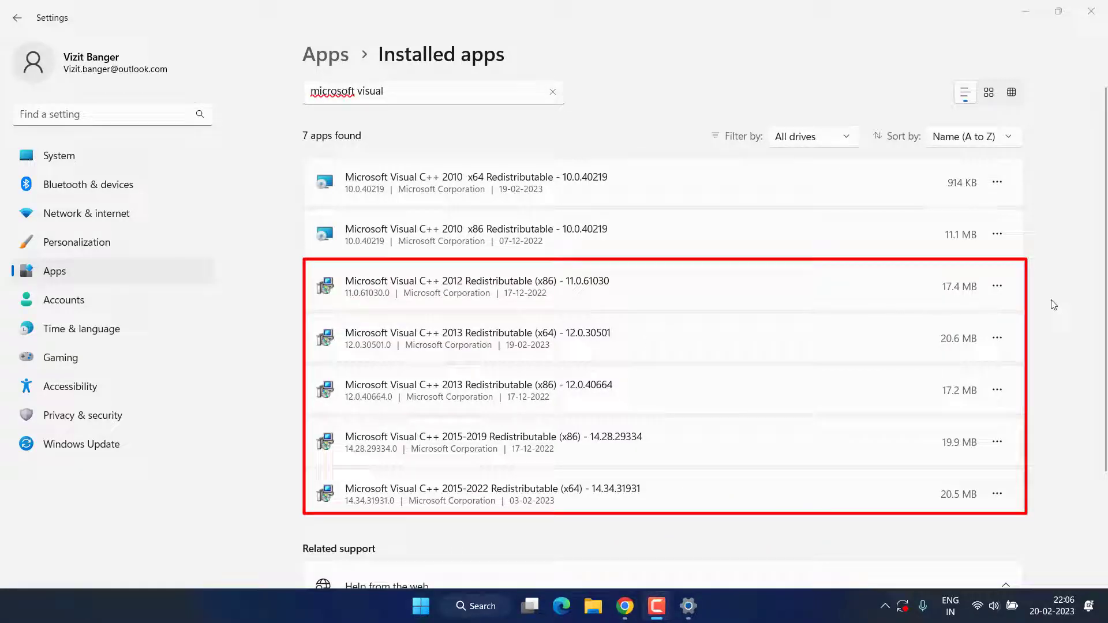
Repair the Microsoft Visual C++ 2012 Redistributable (x86) via Modify and close its setup window.
click(996, 286)
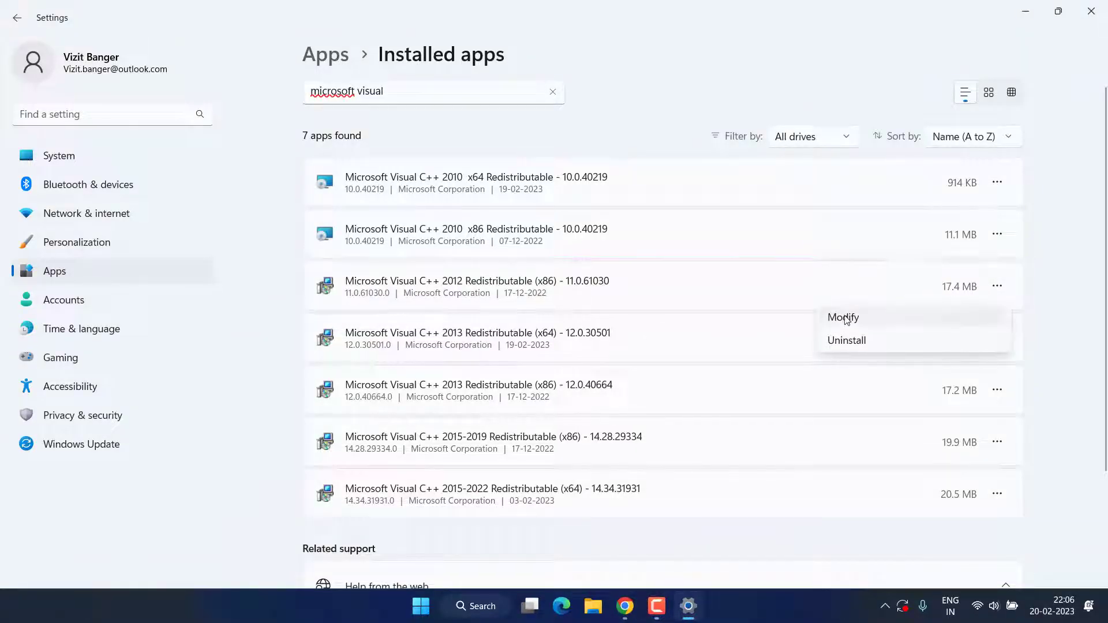
click(851, 323)
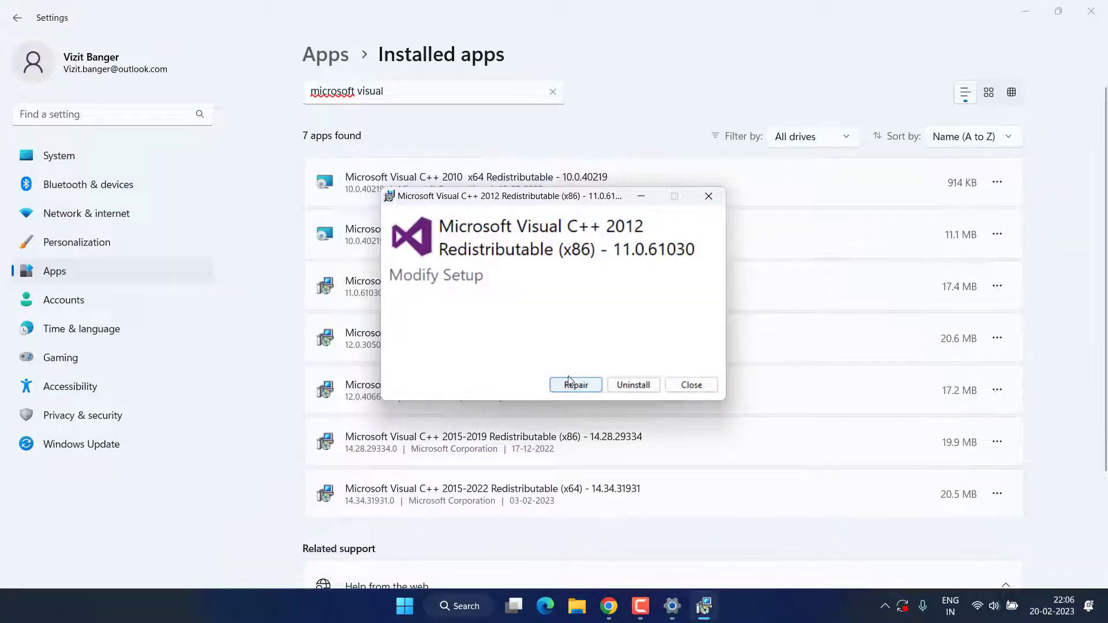
click(574, 384)
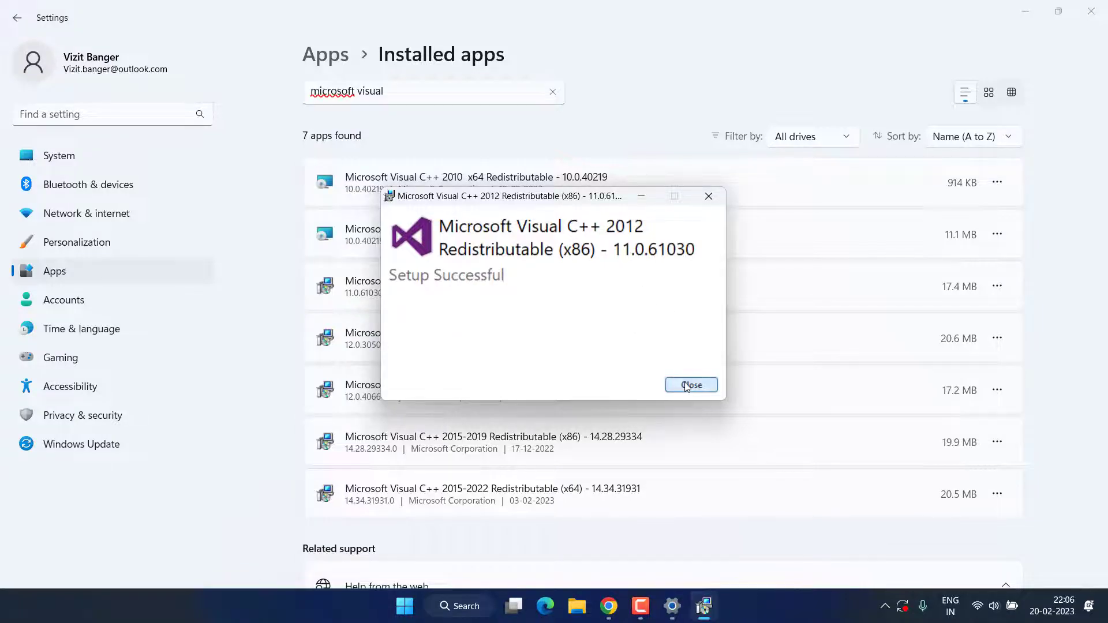
click(690, 384)
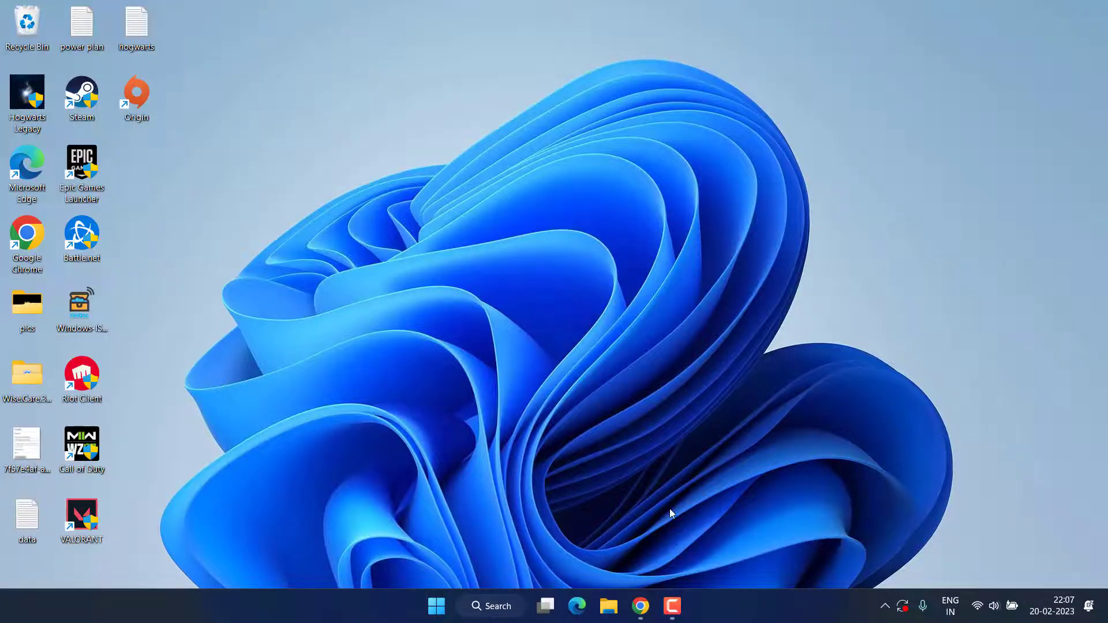
Download dxwebsetup.exe to the Desktop from Chrome and launch the DirectX web installer.
click(641, 606)
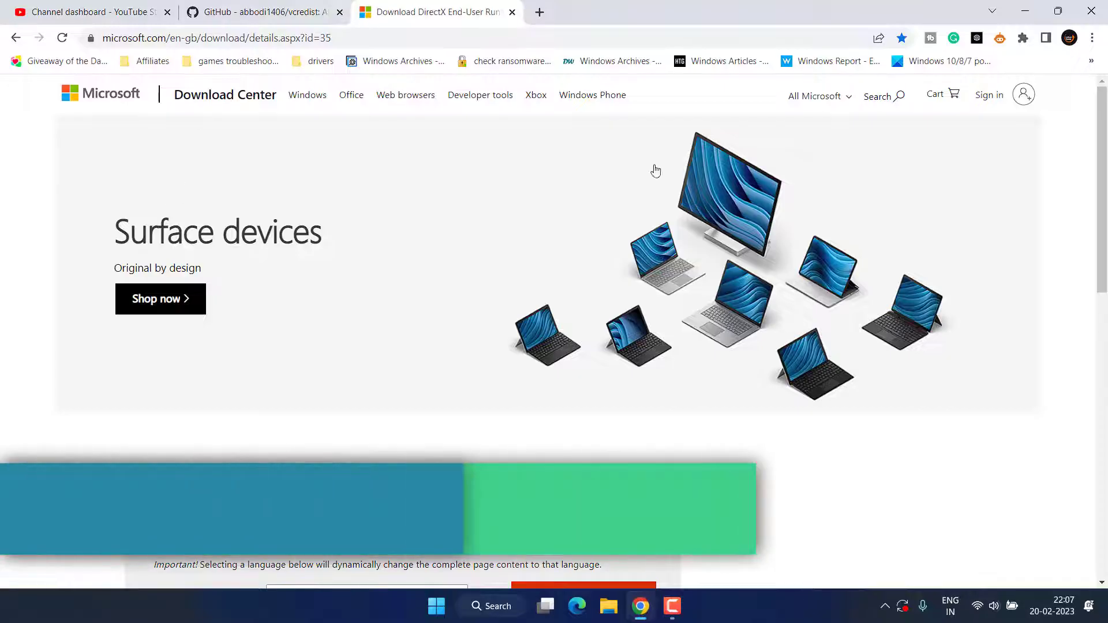
scroll(371, 288, down, 2)
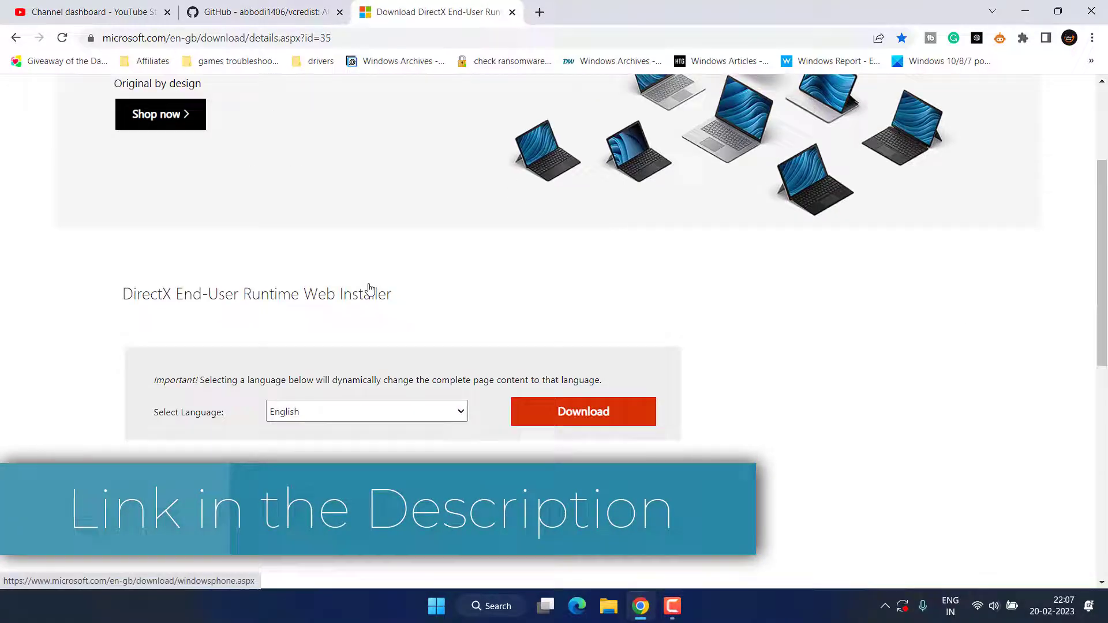
scroll(371, 288, down, 1)
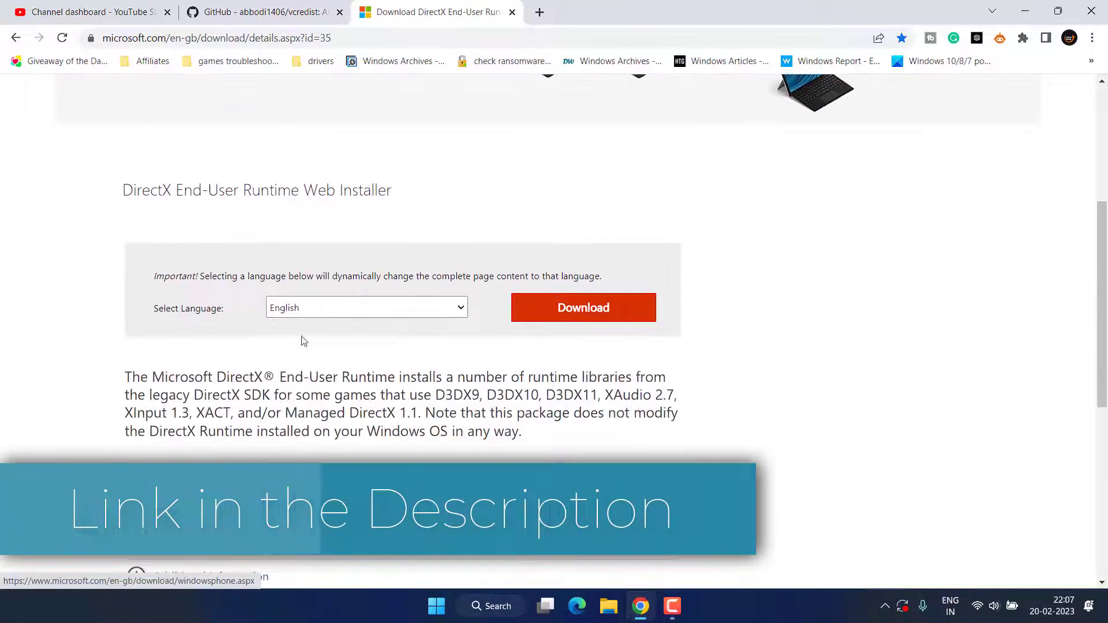
click(586, 321)
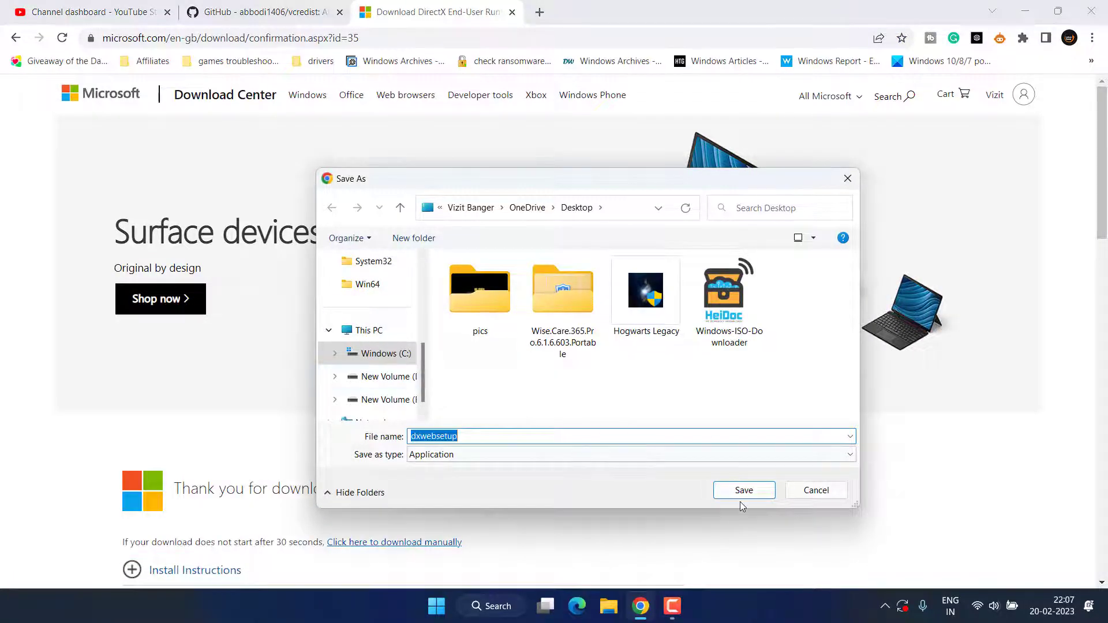
click(744, 489)
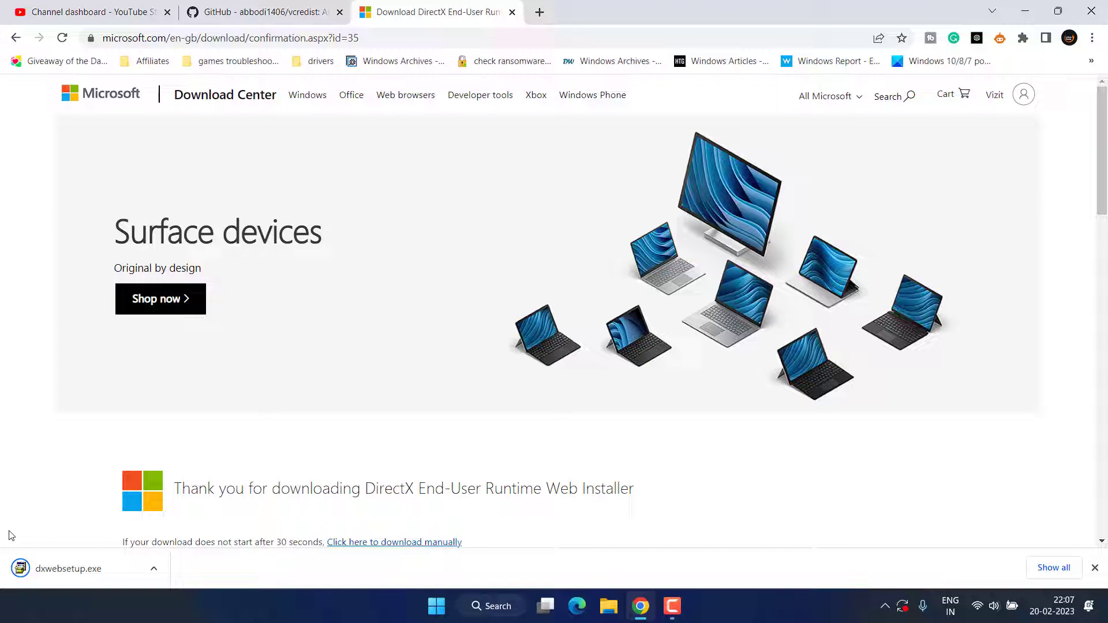
click(69, 568)
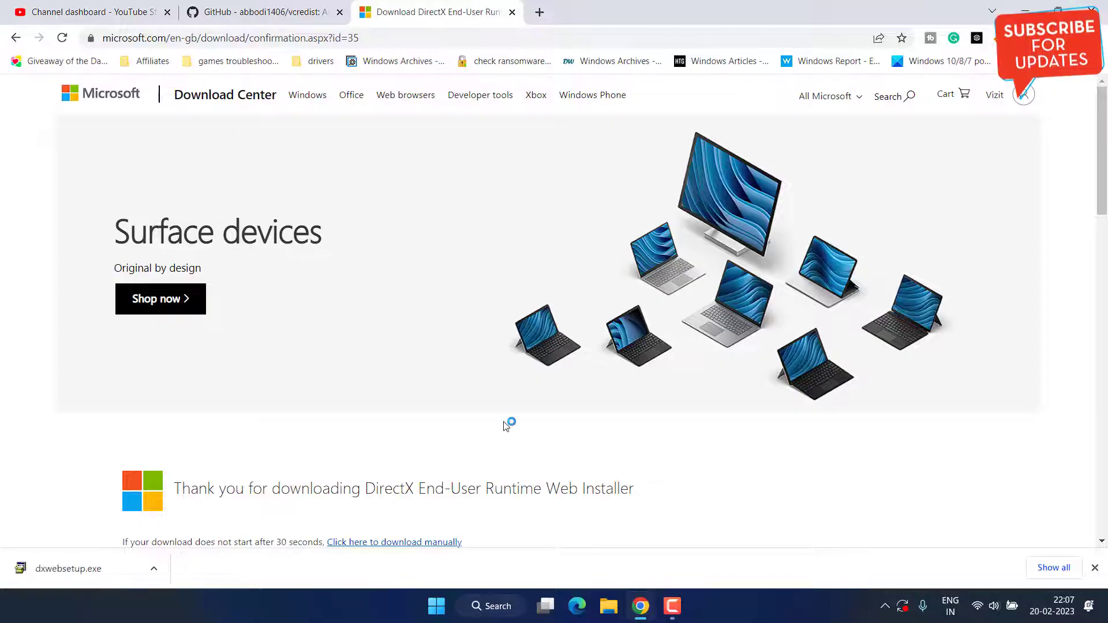
Accept the DirectX licence agreement and decline the Bing Bar offer.
click(287, 303)
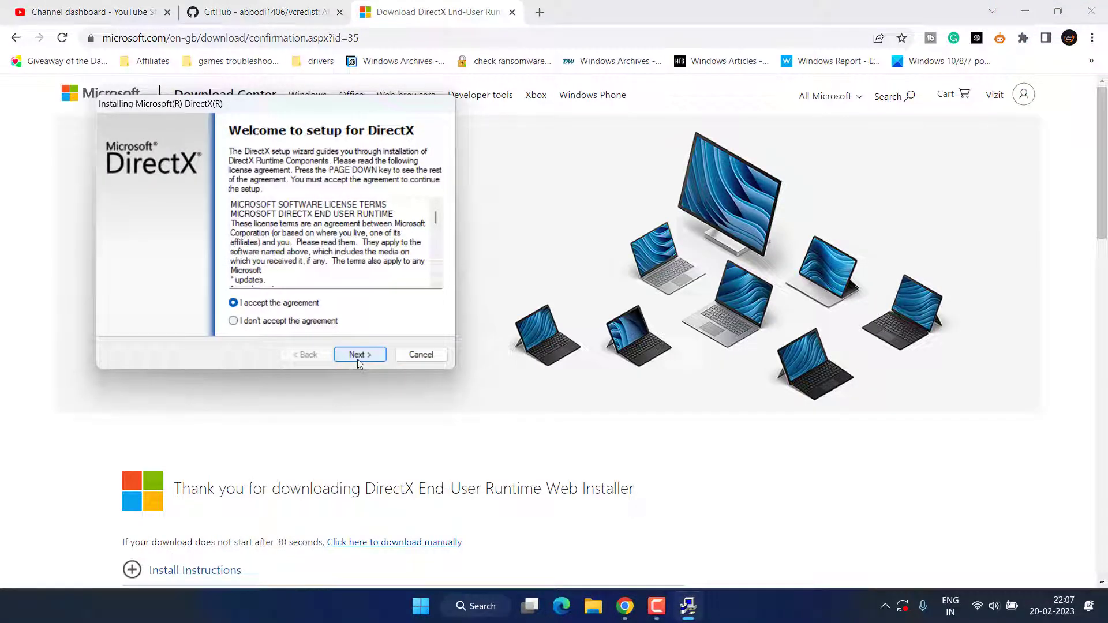
click(357, 354)
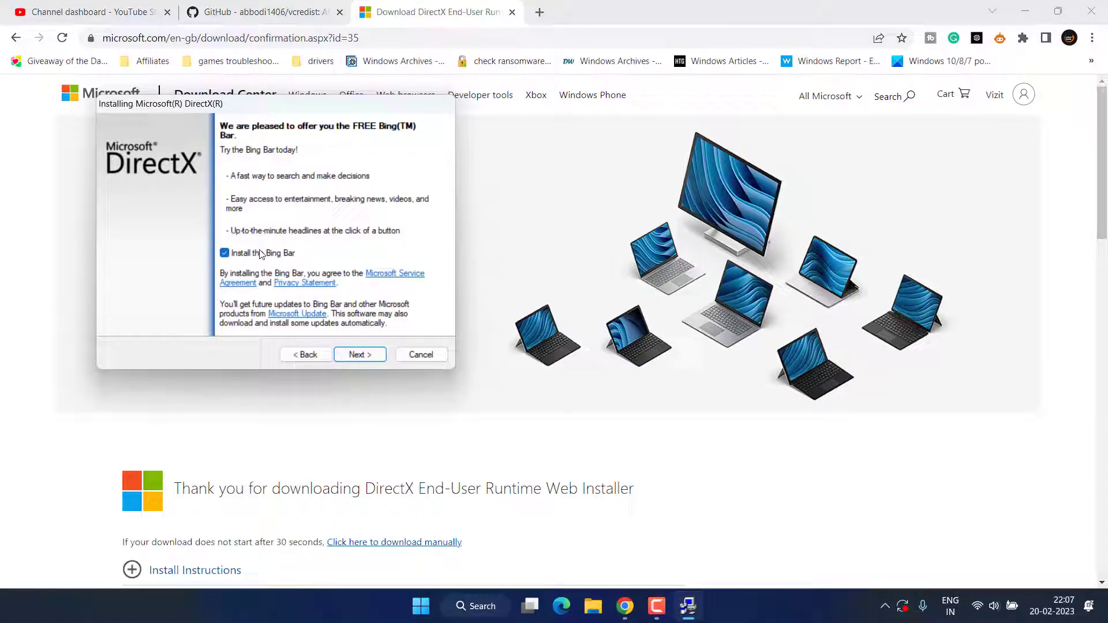
click(260, 254)
Install the DirectX components, finish setup and minimize Chrome to the desktop.
click(357, 354)
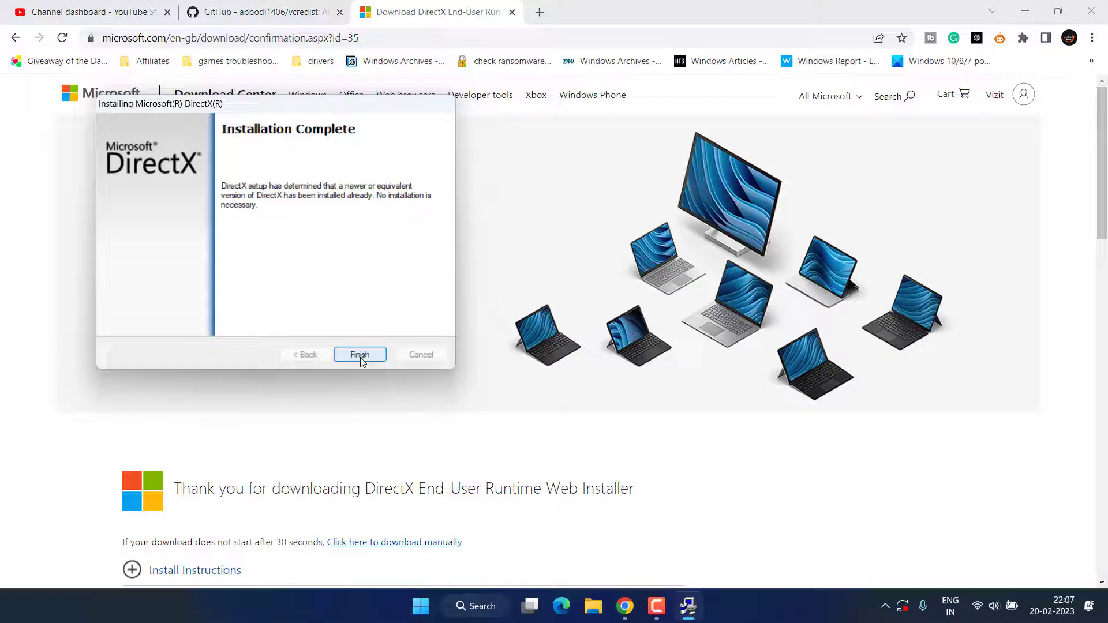
click(360, 354)
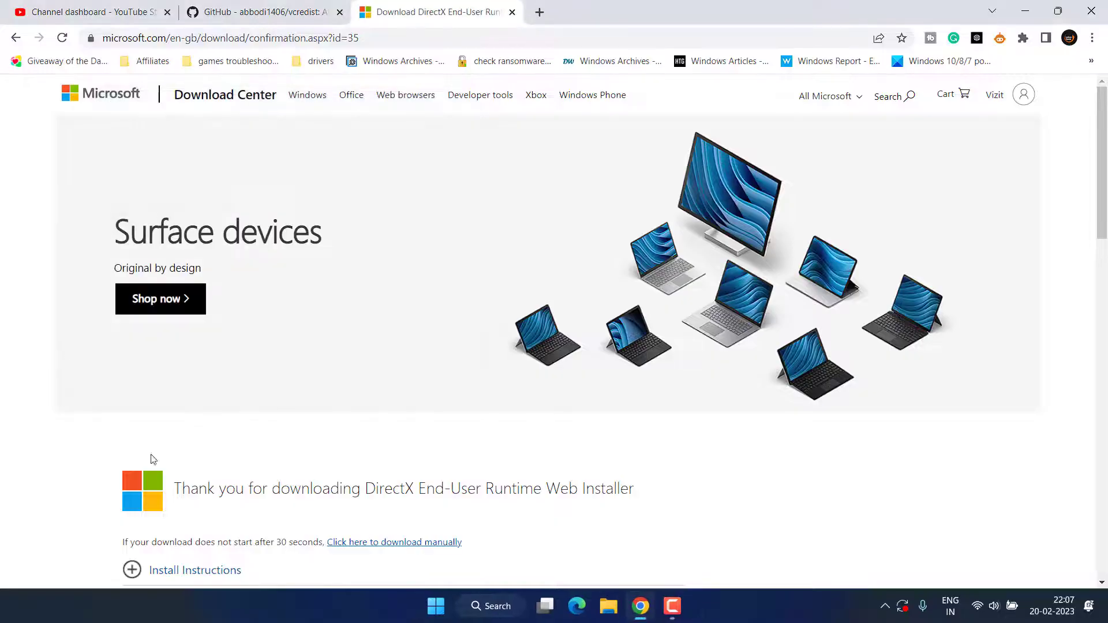
click(1026, 11)
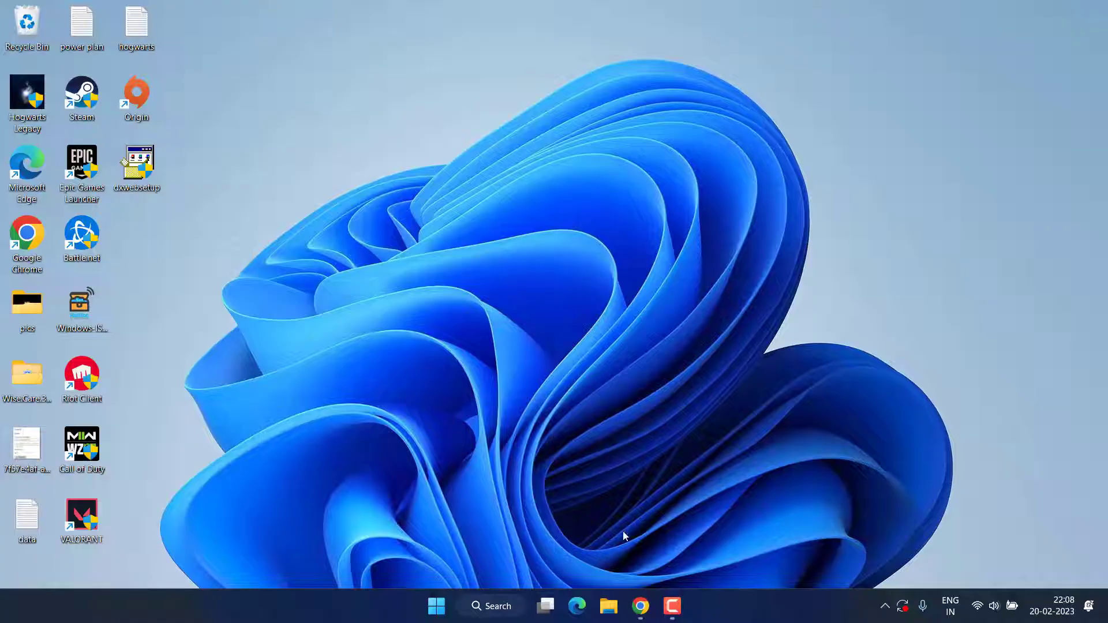
Save VisualCppRedist_AIO_x86_x64_65.zip from the vcredist v0.65.0 GitHub release to the Desktop.
click(640, 606)
click(271, 12)
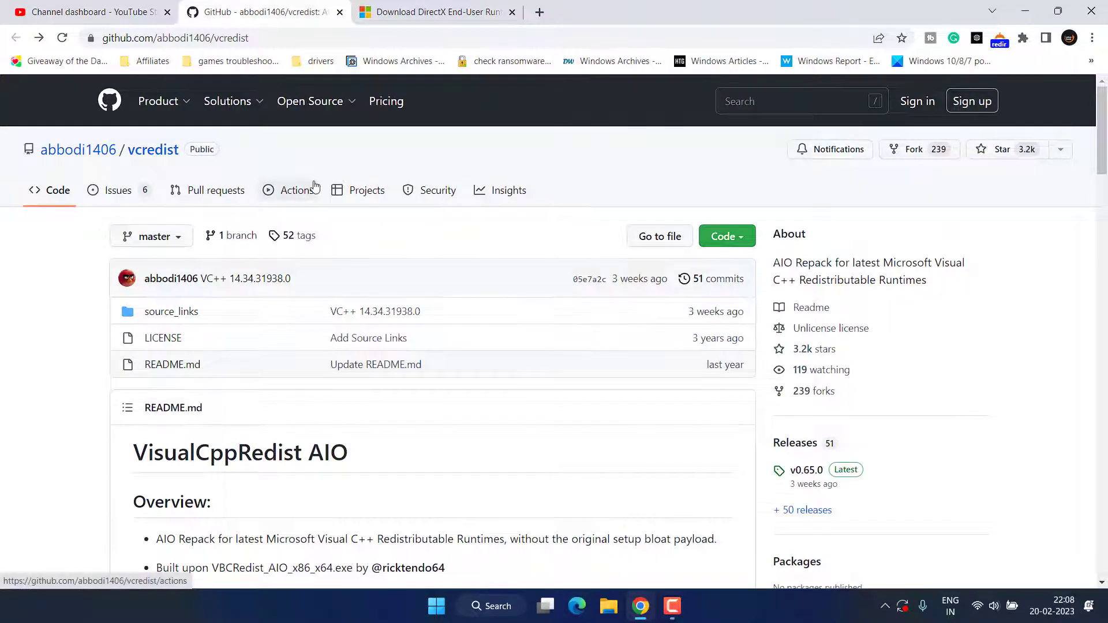
scroll(363, 208, down, 2)
scroll(364, 207, down, 2)
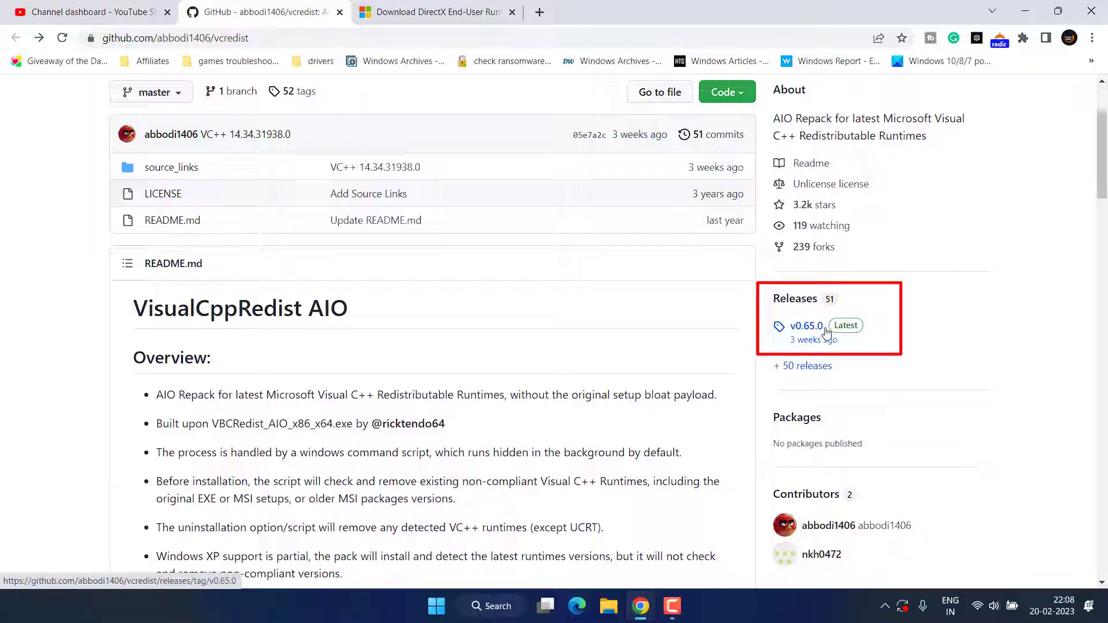
click(807, 325)
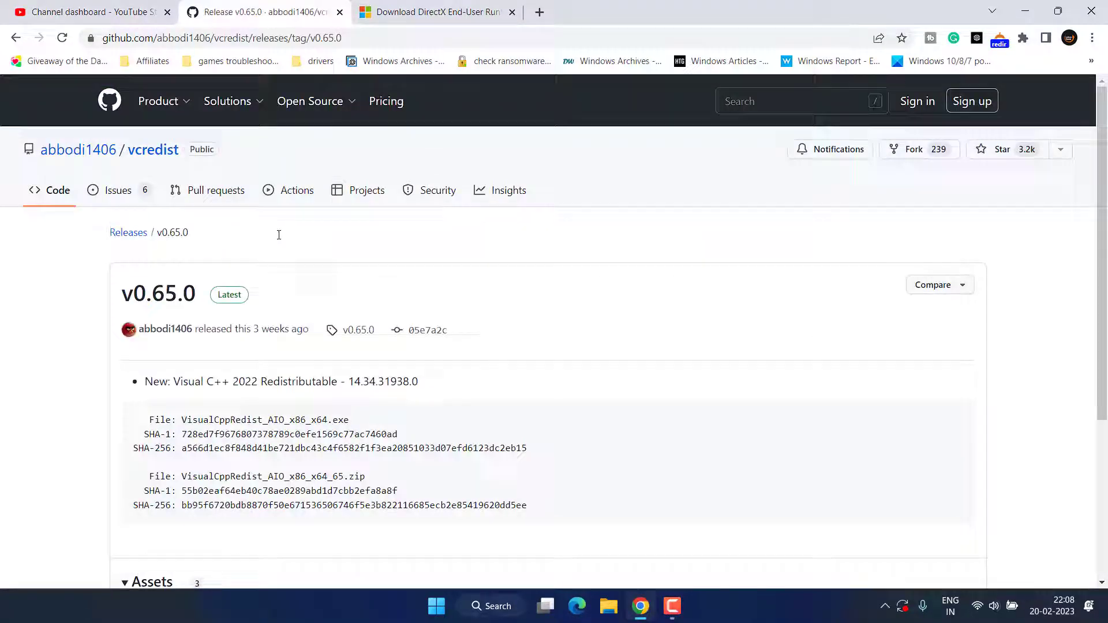
scroll(279, 235, down, 3)
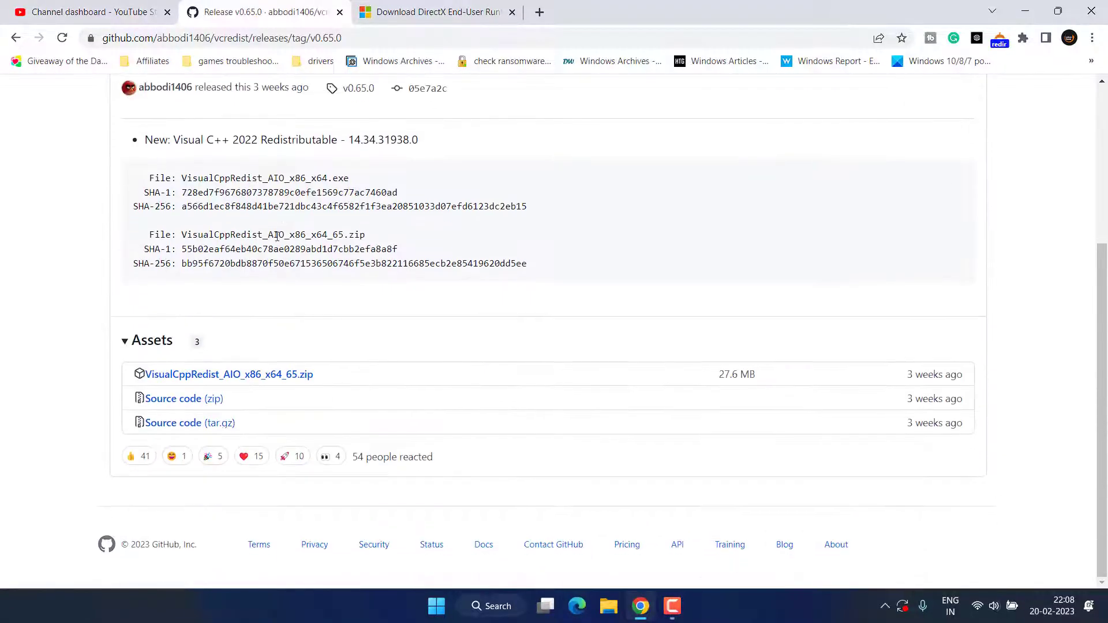
click(260, 374)
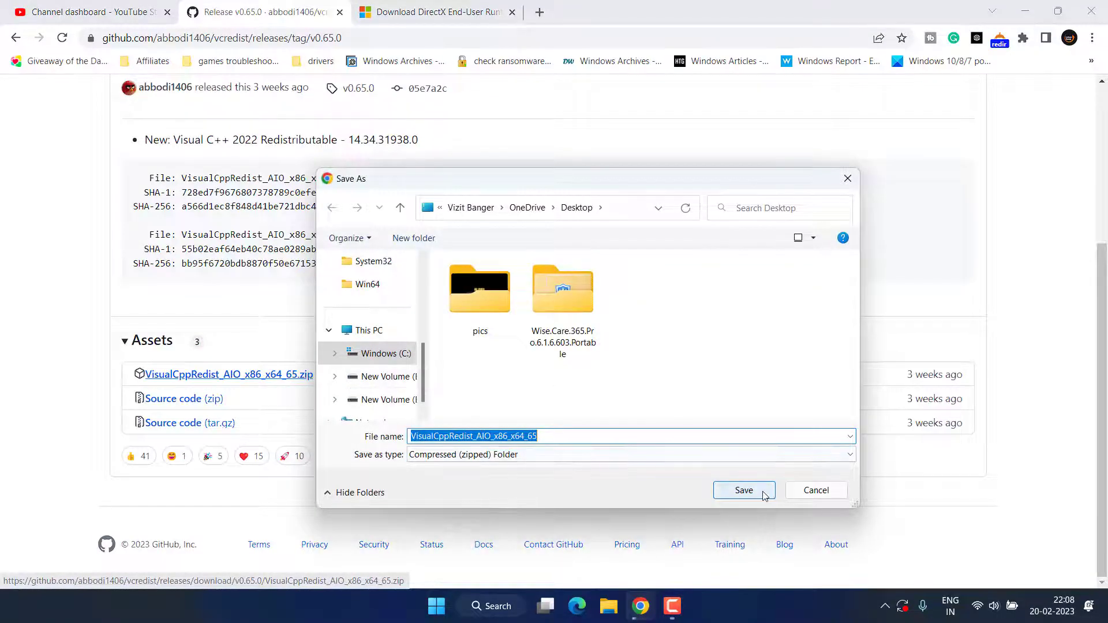
click(743, 490)
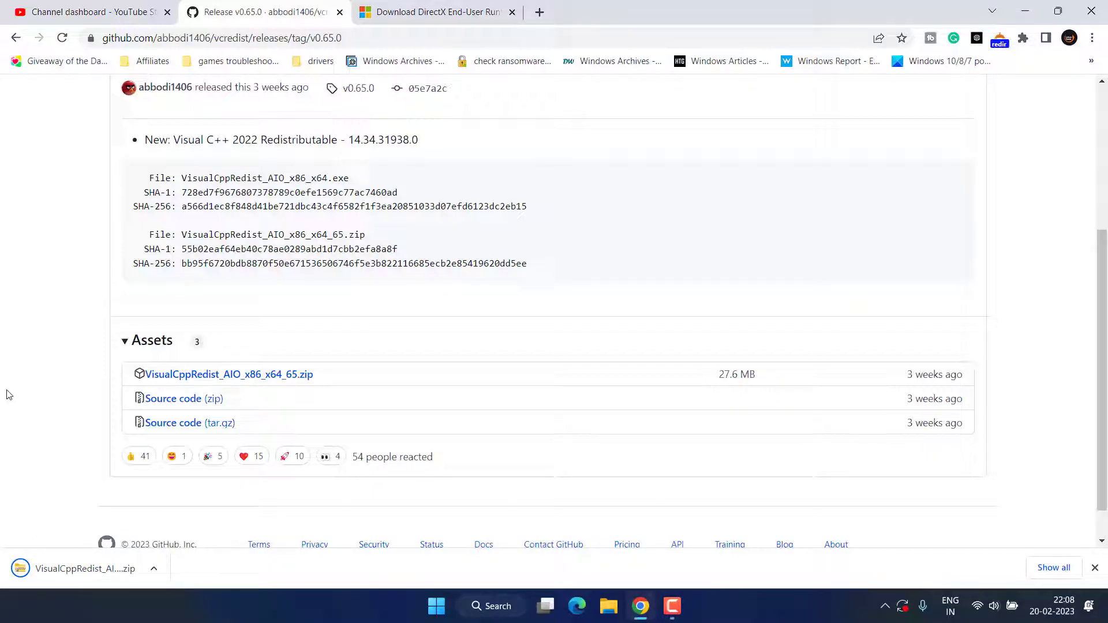
Drag the VisualCppRedist_AIO_x86_x64 installer out of the zip onto the desktop and close the folder.
click(1026, 11)
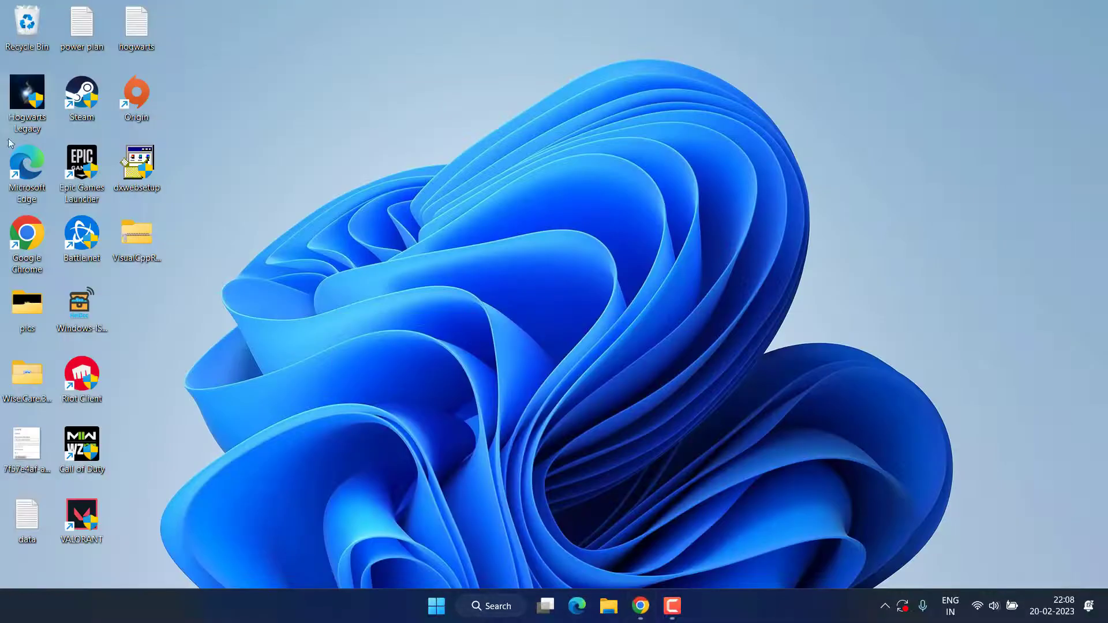
double_click(143, 229)
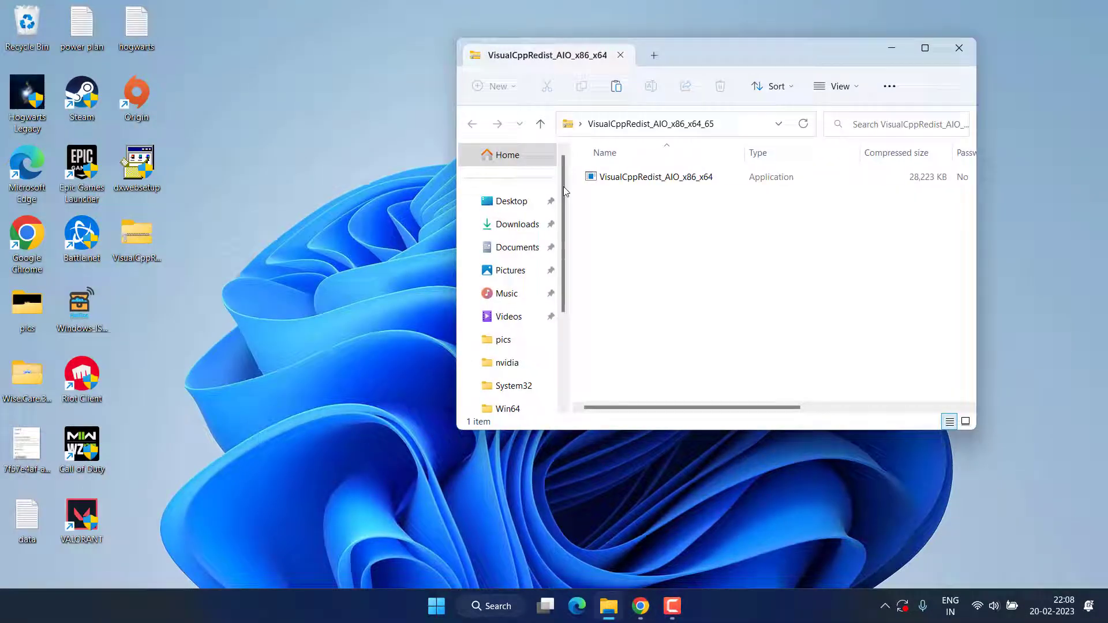
click(630, 179)
drag(630, 178, 321, 387)
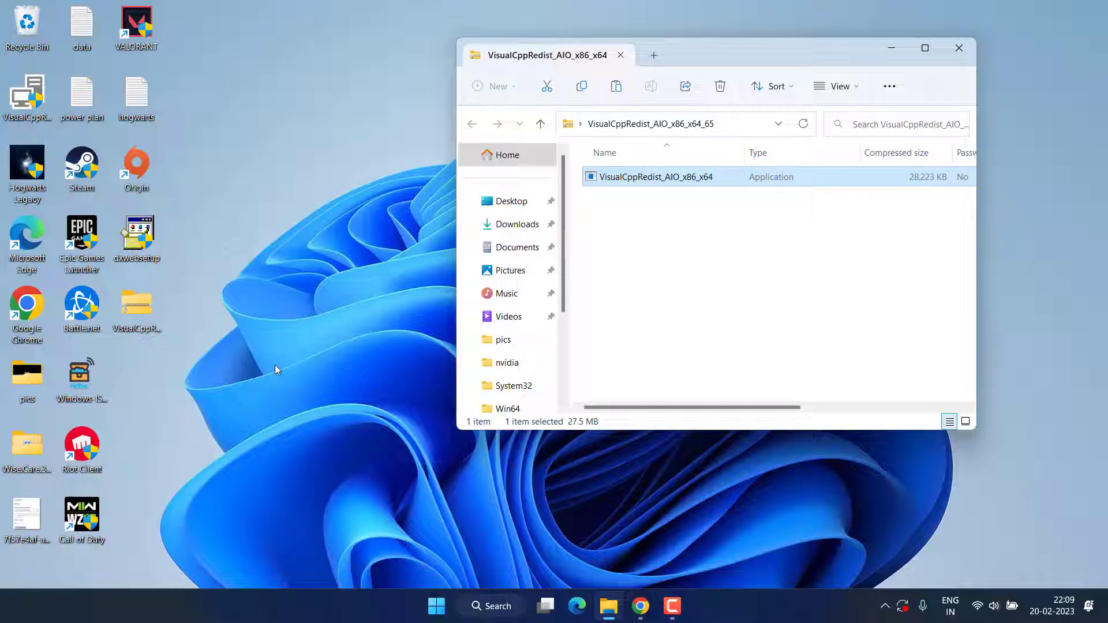
click(959, 48)
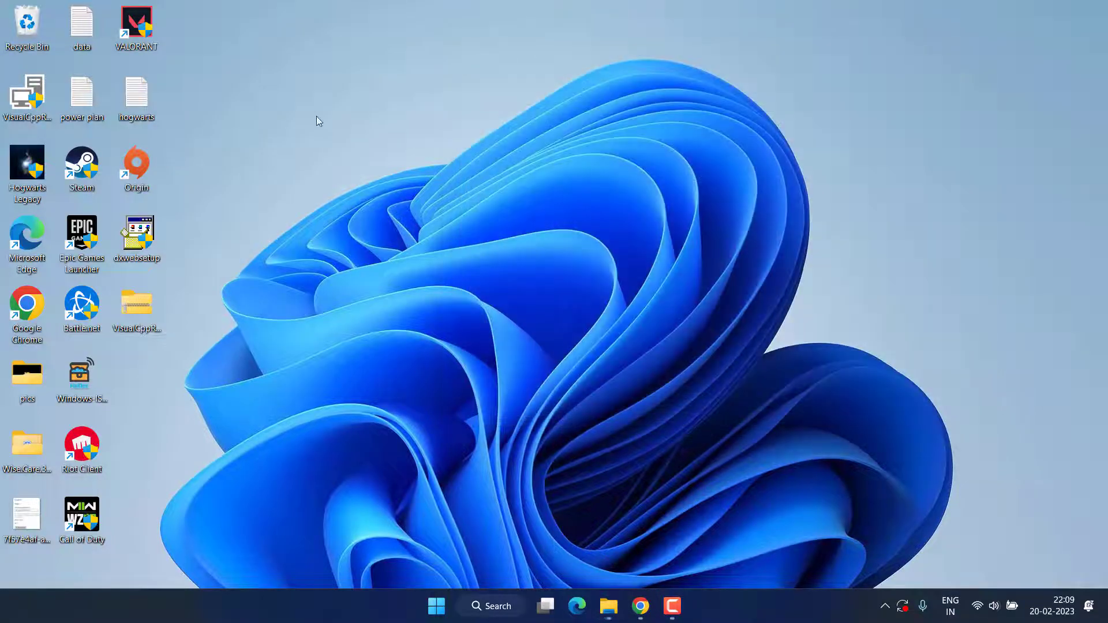
Launch the VisualCppRedist AIO installer from the desktop and start installing the runtimes.
double_click(36, 107)
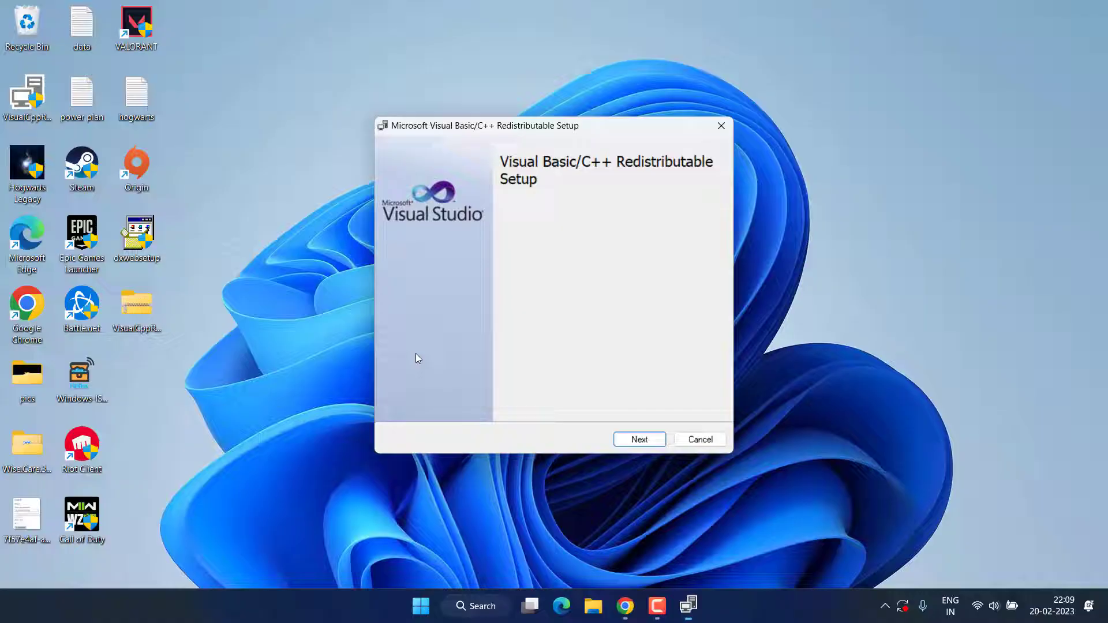
click(640, 439)
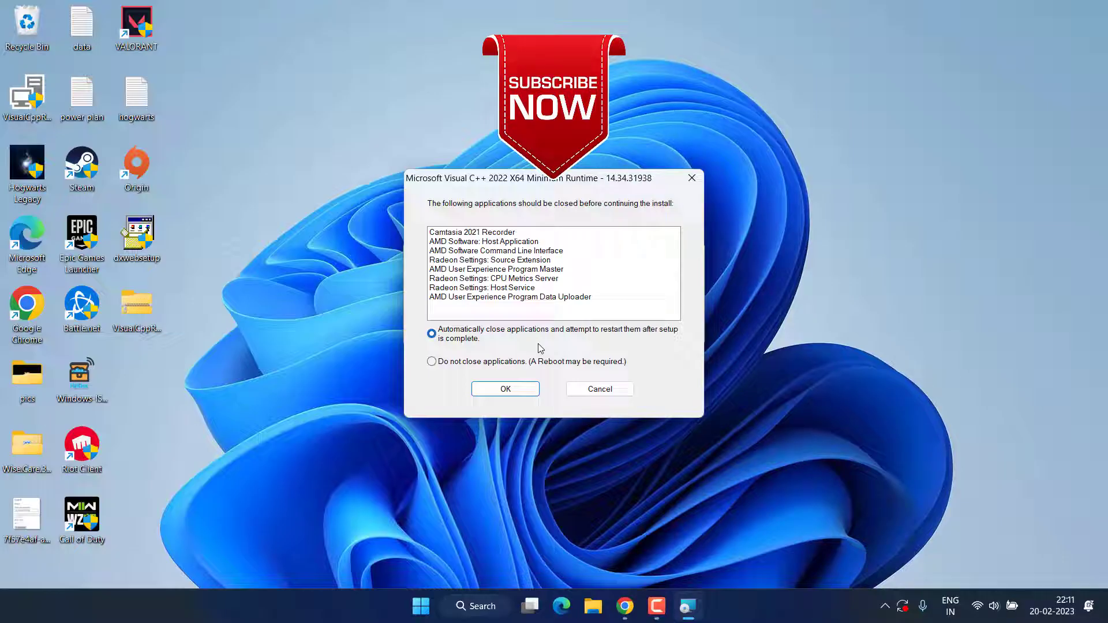
key(Return)
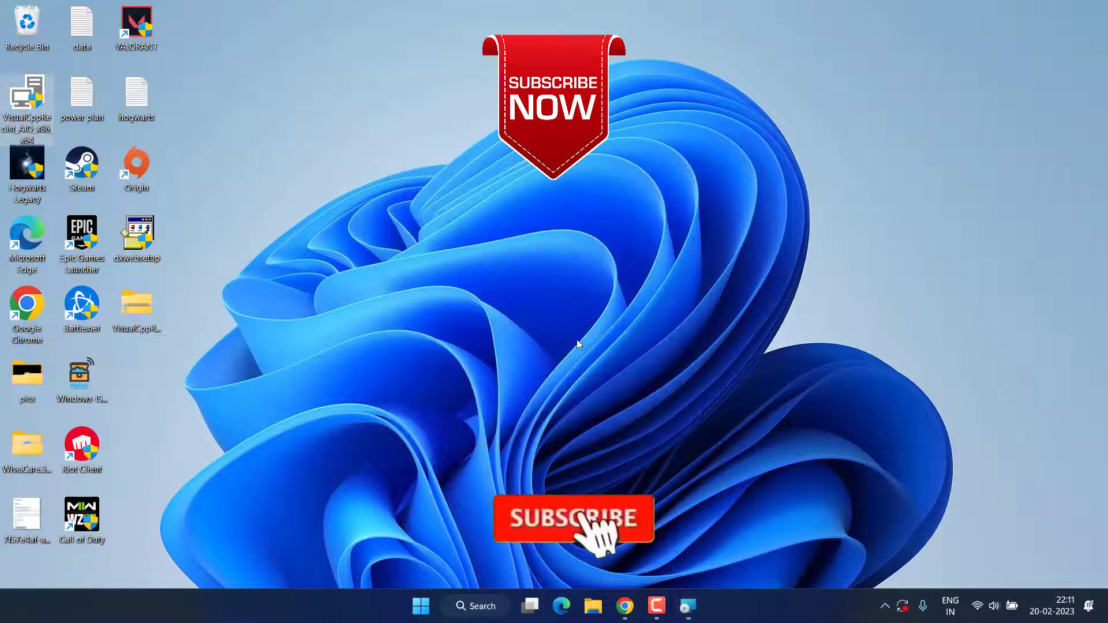